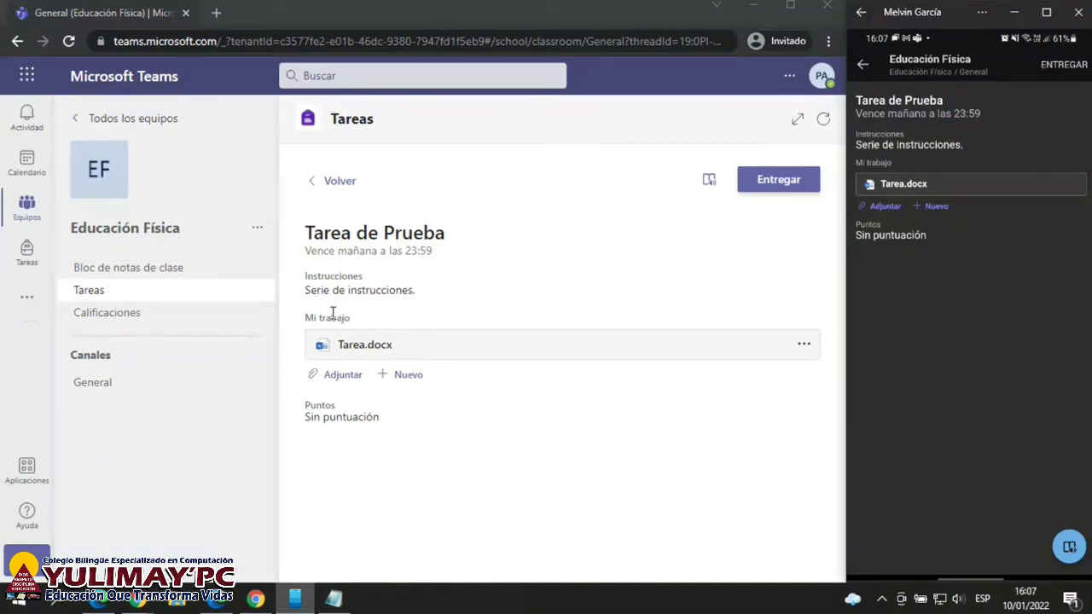
Open Tarea.docx from the assignment in the browser, write "Esta es una prueba de las tareas." and close the document
click(362, 345)
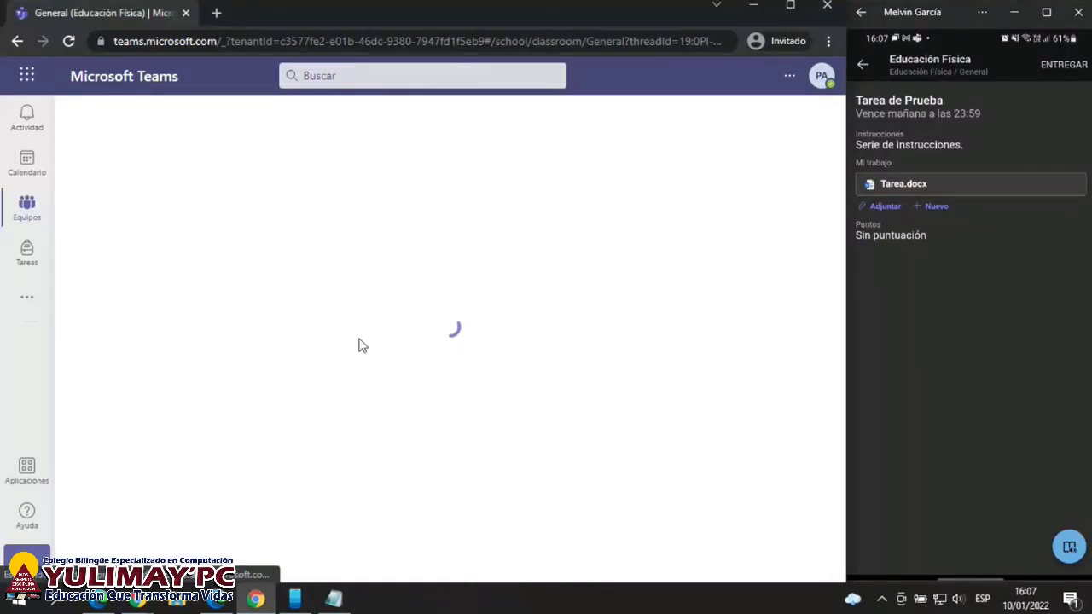
click(900, 186)
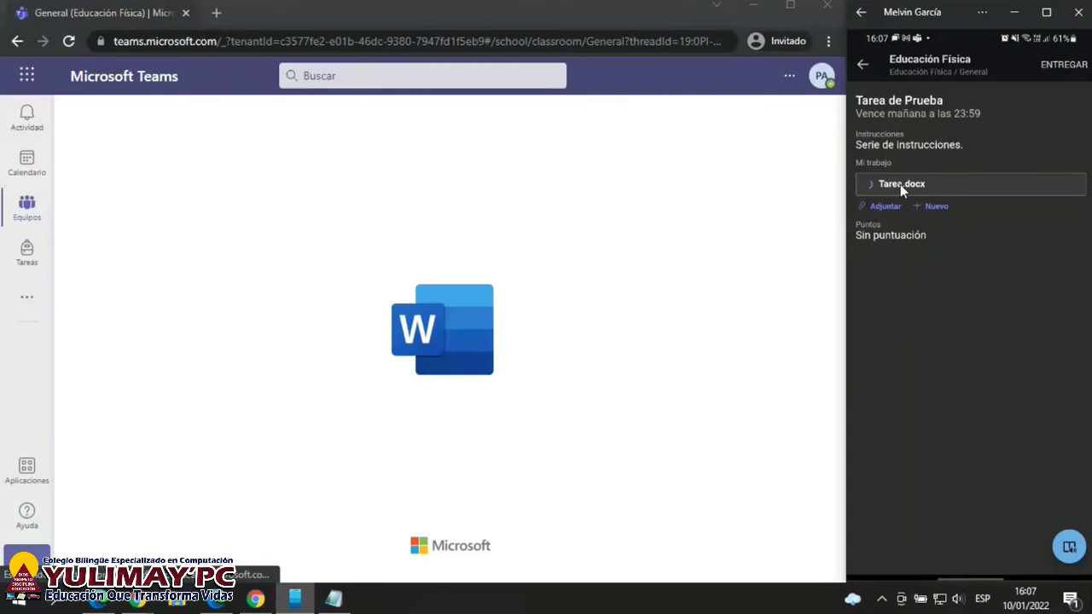
click(407, 293)
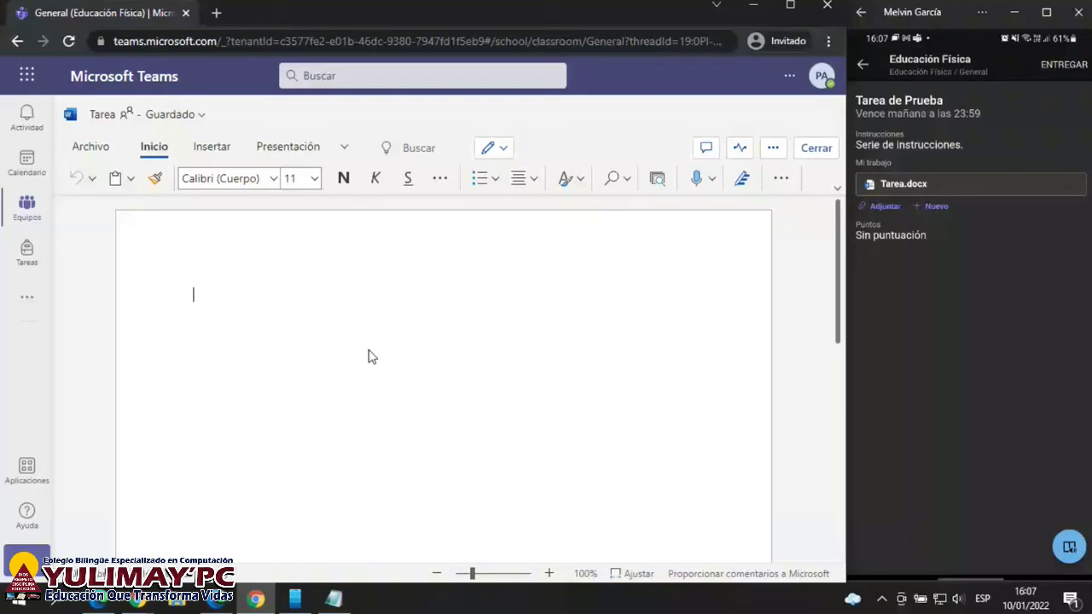
text(Esta es u)
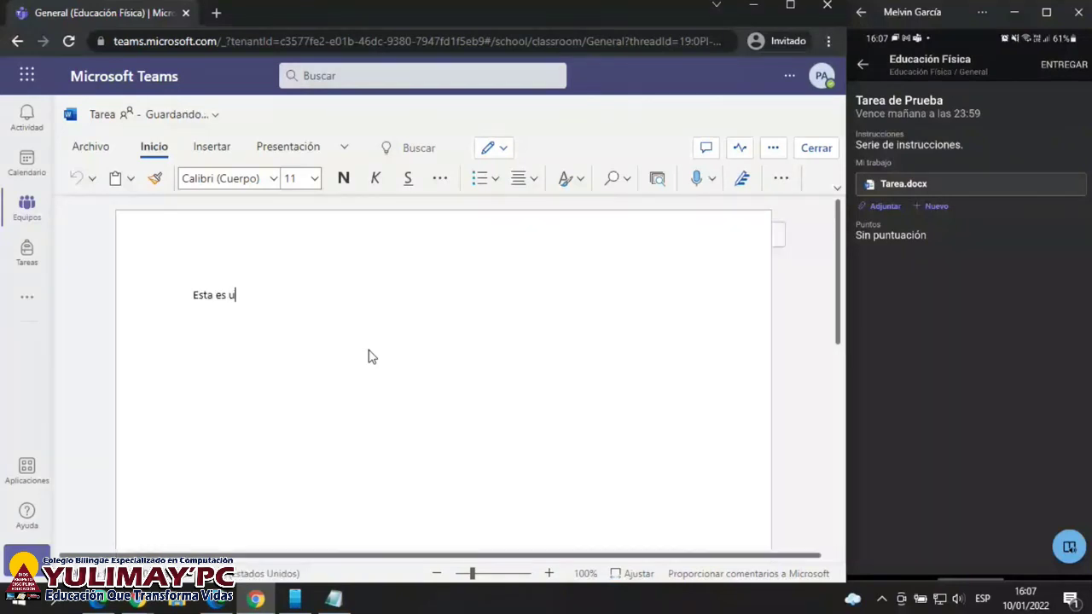
text(na prueba de las tare)
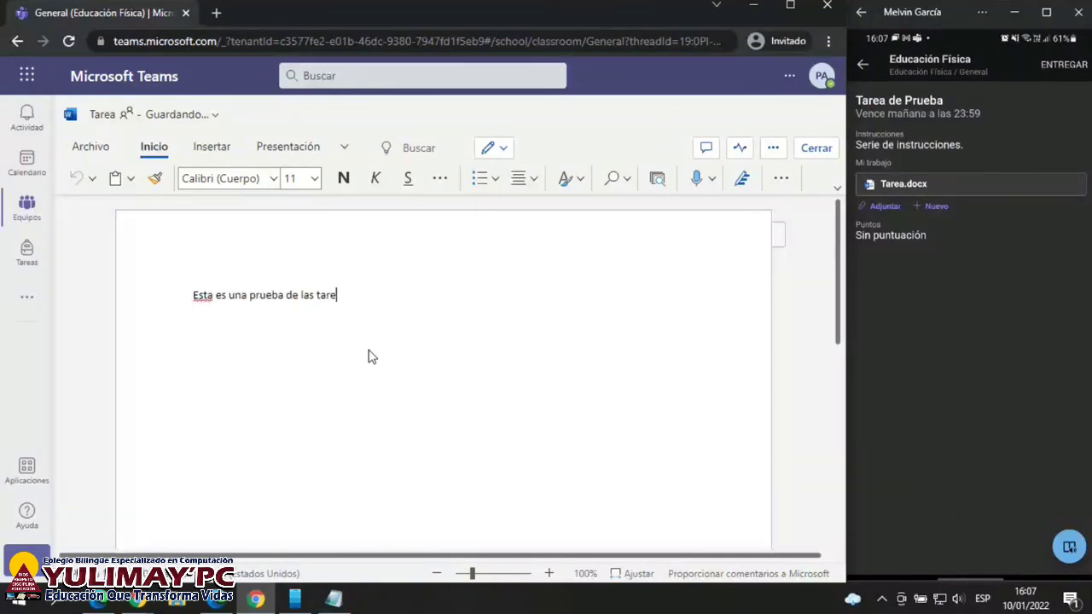
text(as.)
click(812, 150)
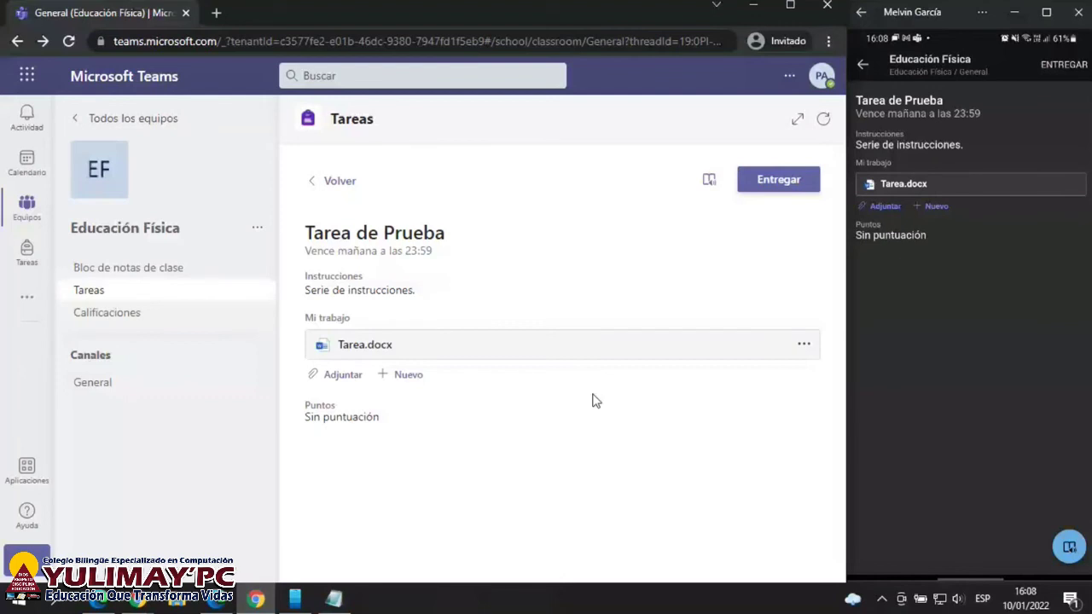
Submit the Tarea de Prueba assignment from the browser
click(769, 180)
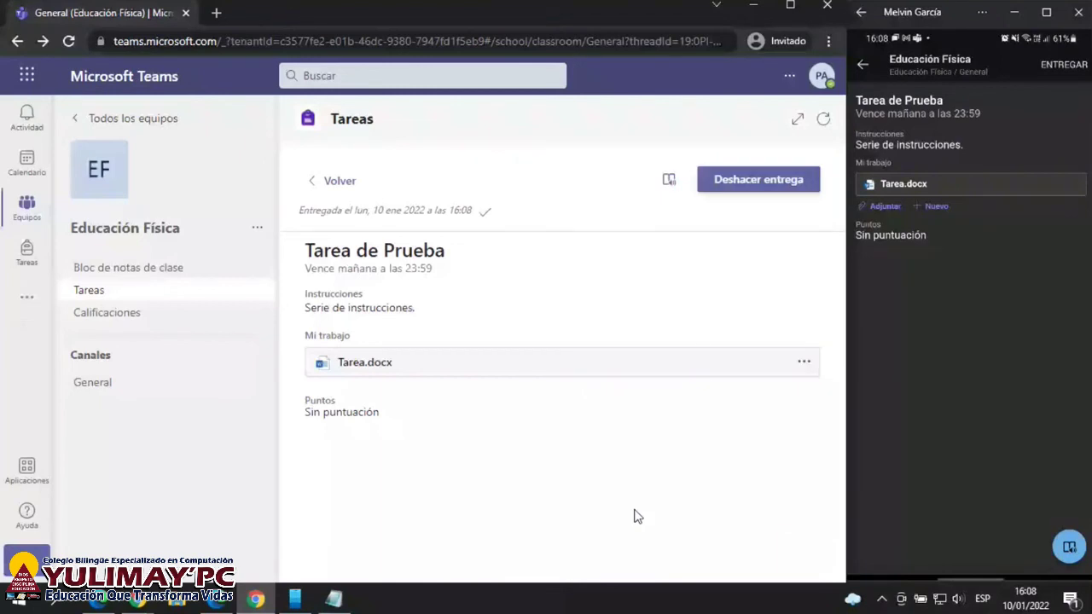
triple_click(344, 408)
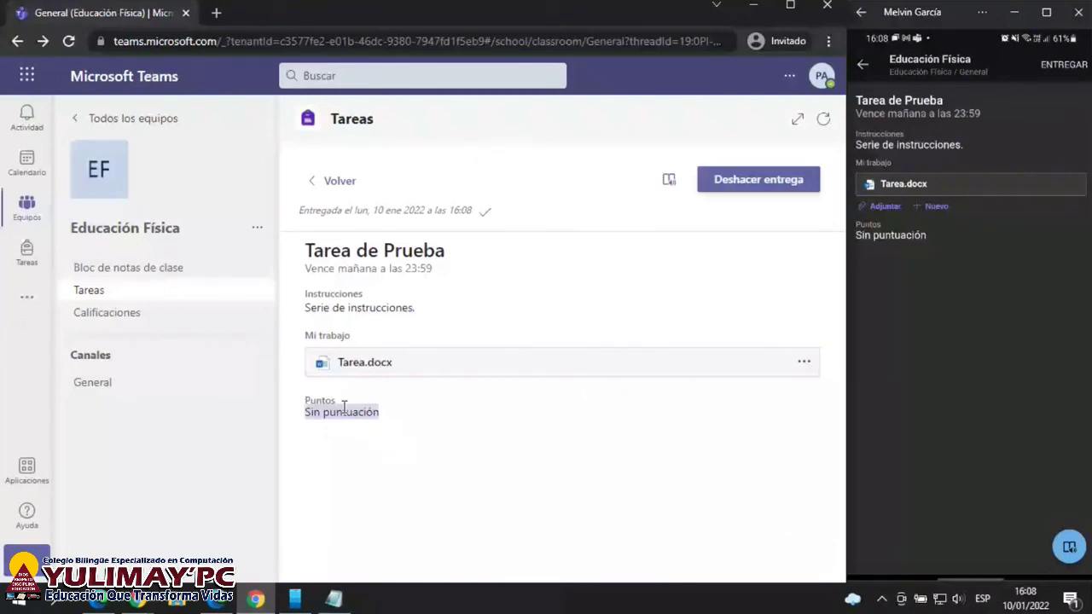
click(344, 408)
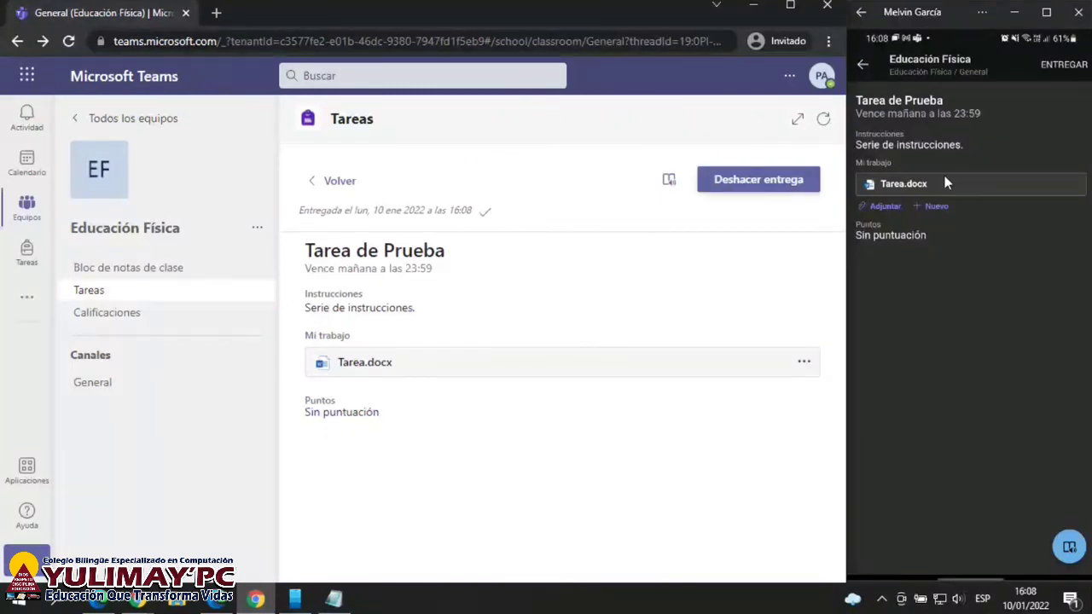
View Tarea.docx in the phone's assignment and undo the assignment's submission in the browser
click(897, 186)
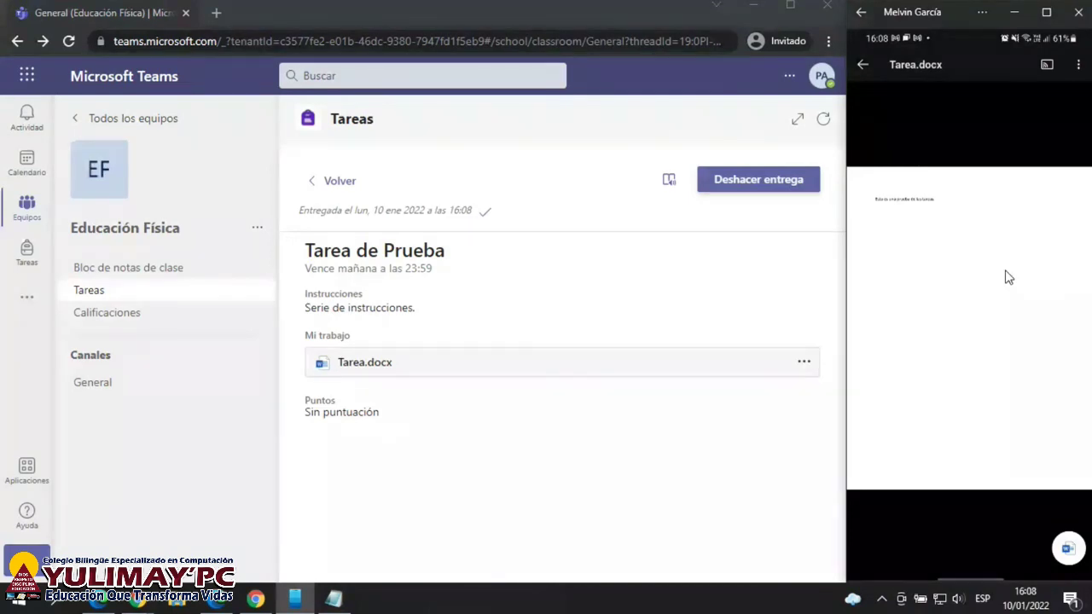
click(863, 67)
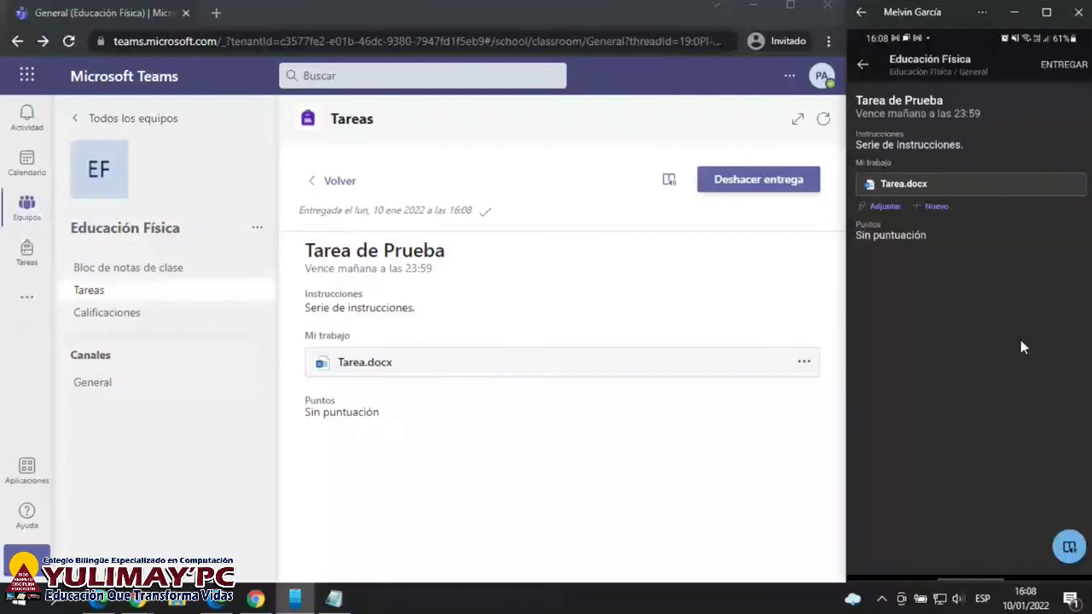
click(759, 180)
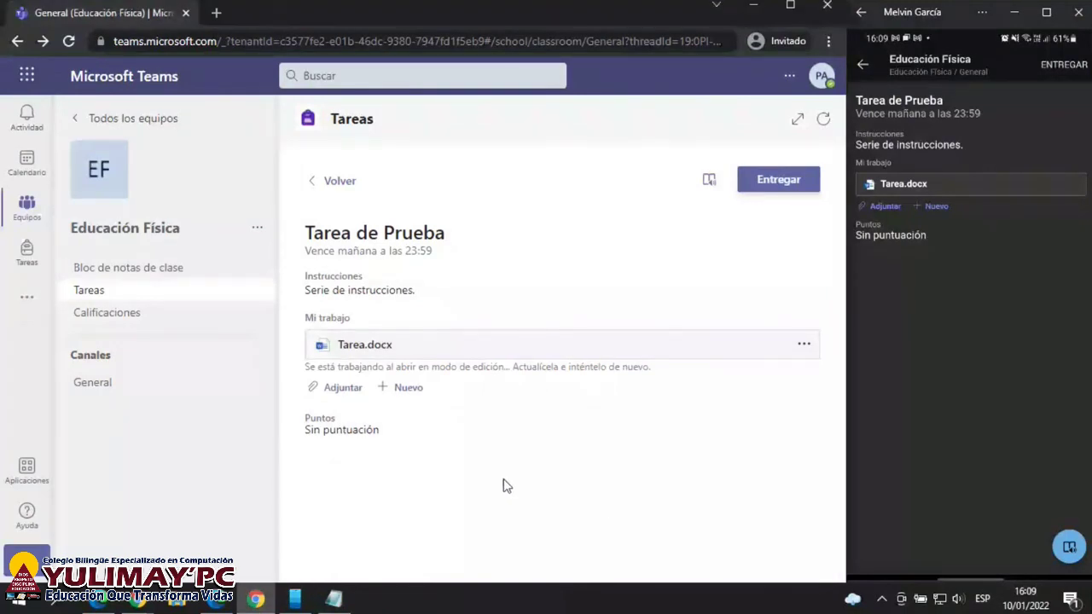
Examine the sources offered for attaching work to the assignment, both in the browser and on the phone
click(338, 388)
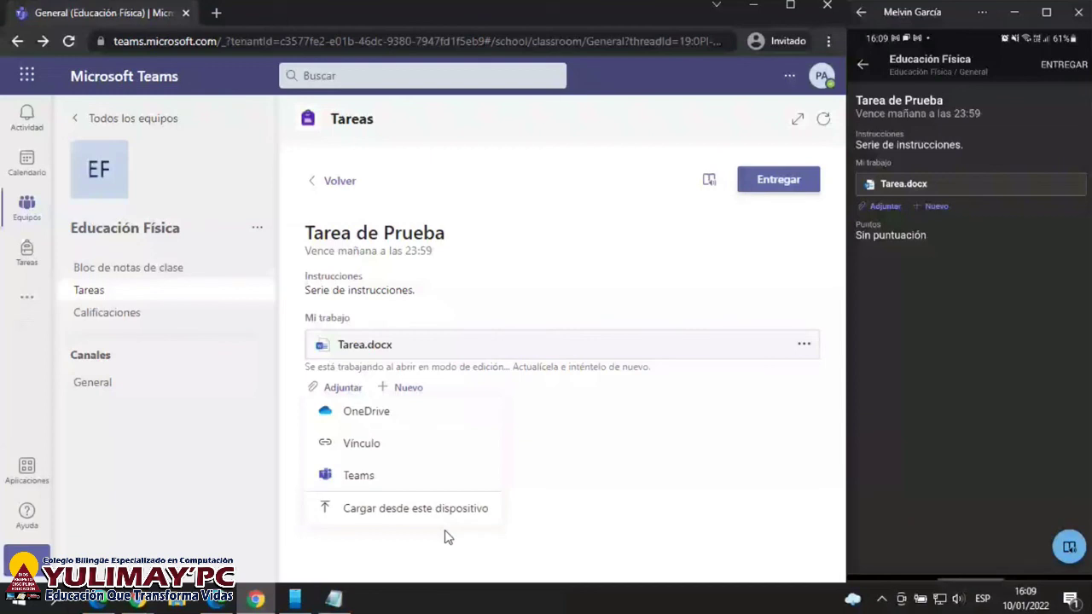
click(888, 207)
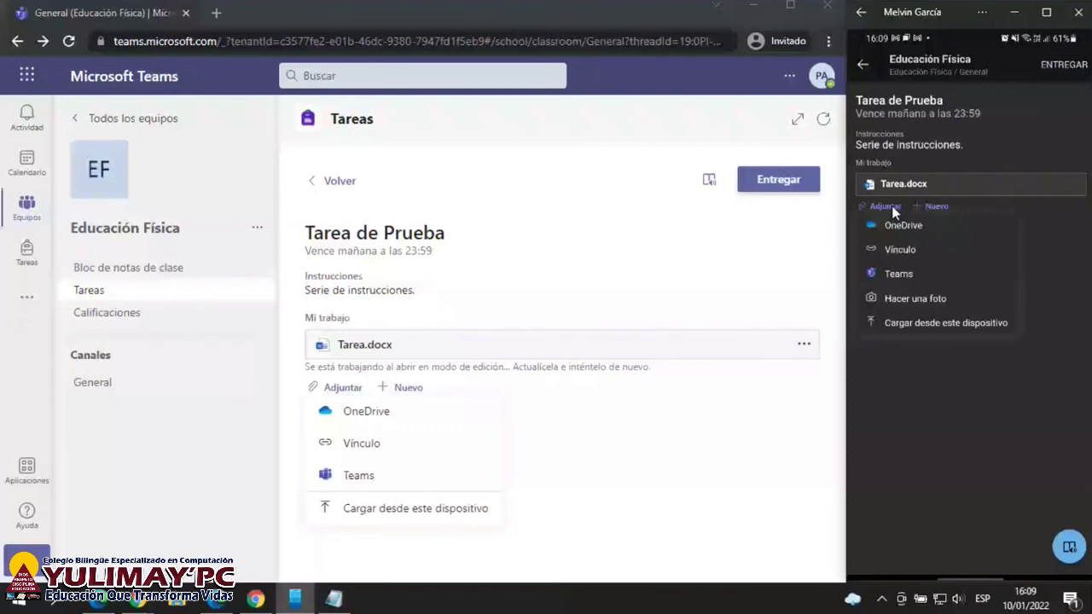
click(1048, 225)
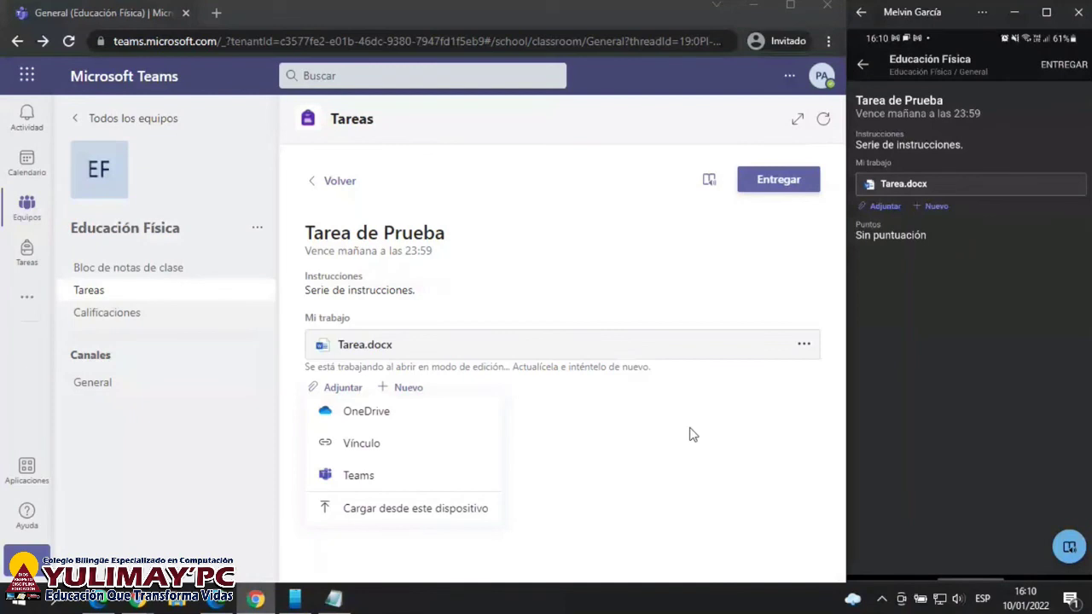
click(600, 433)
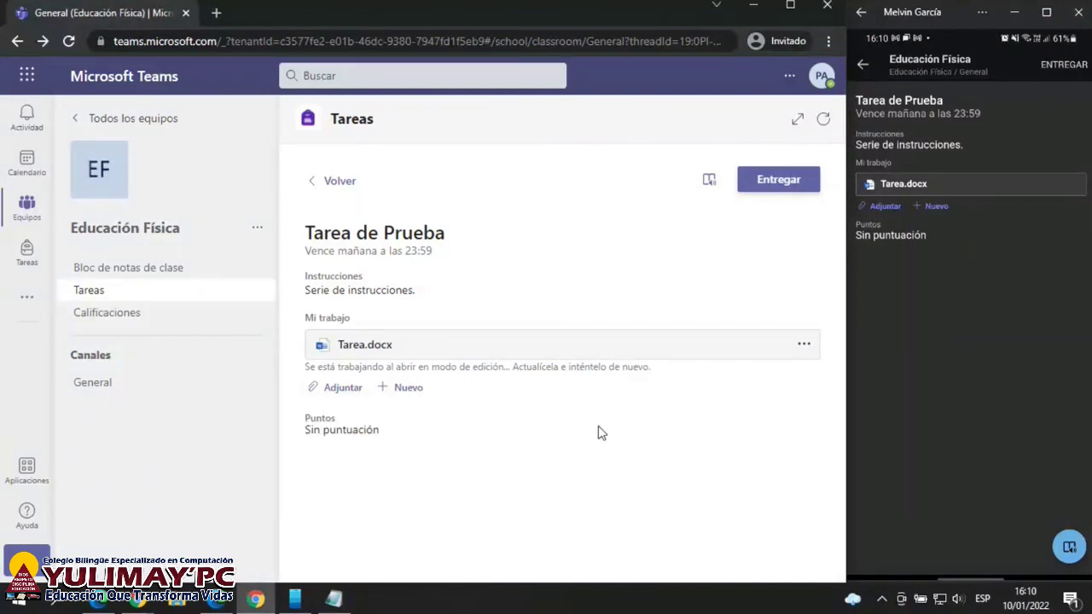
Add a new PowerPoint presentation named "Hoja de trabajo" to the assignment's work in the browser
click(408, 389)
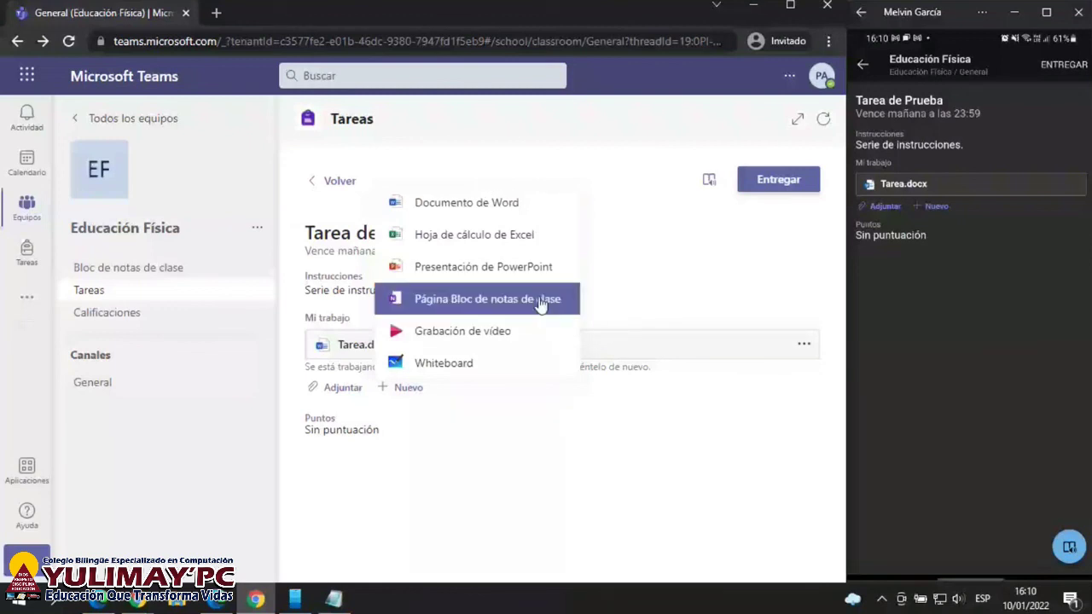
click(467, 267)
text(HOja)
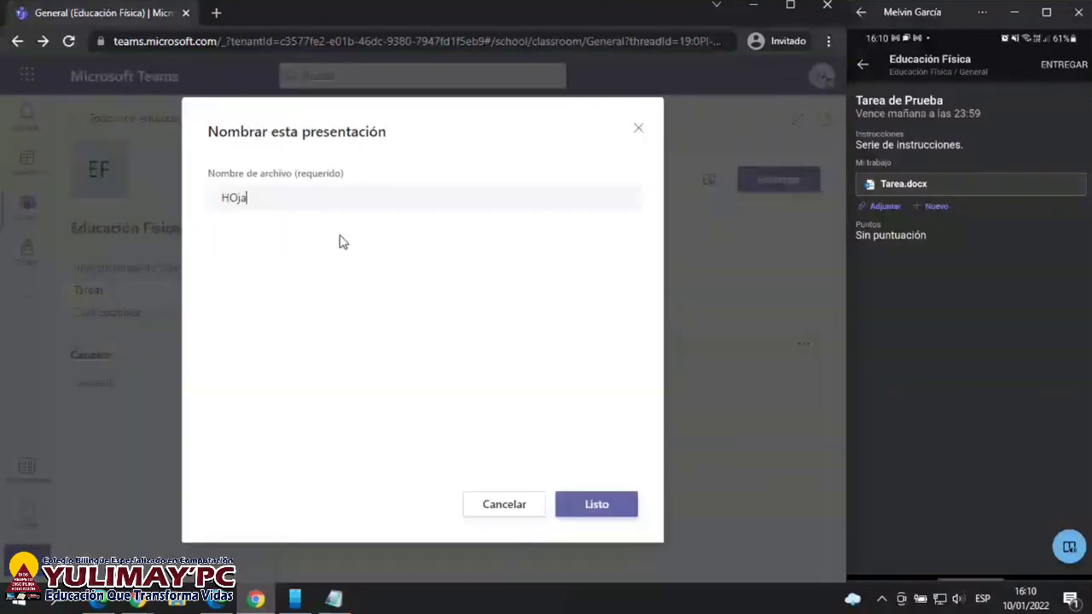
text( de trabajo)
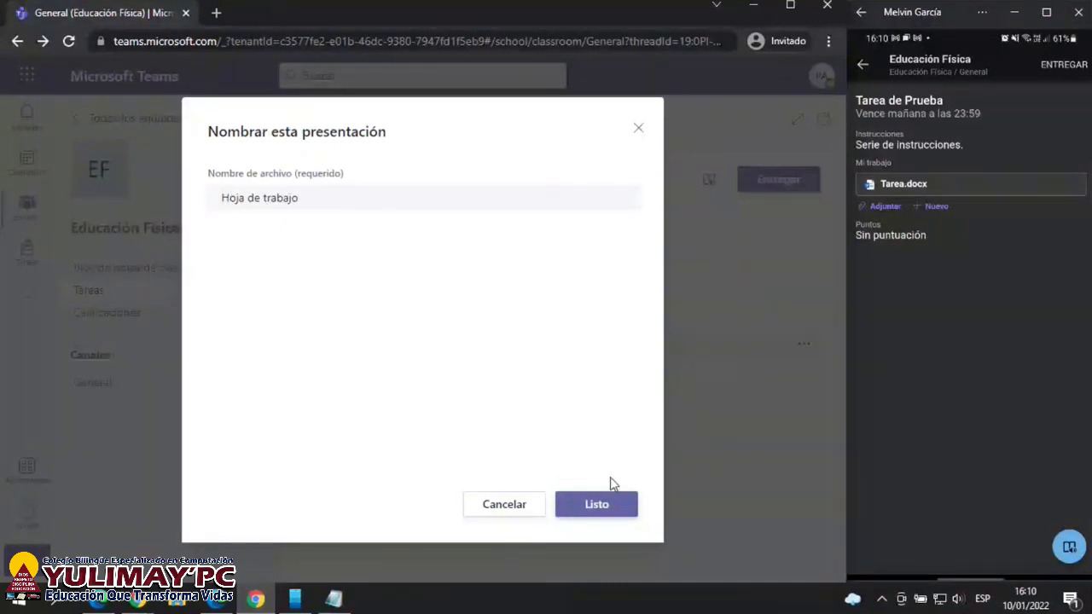
click(597, 504)
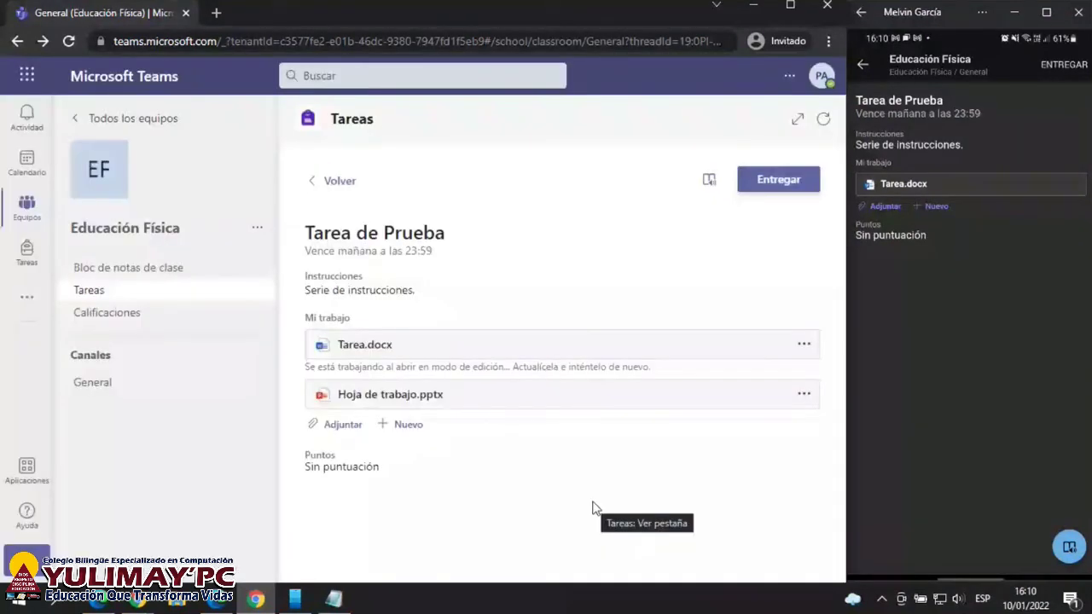
View the Hoja de trabajo.pptx presentation in the browser and return to the assignment
click(361, 395)
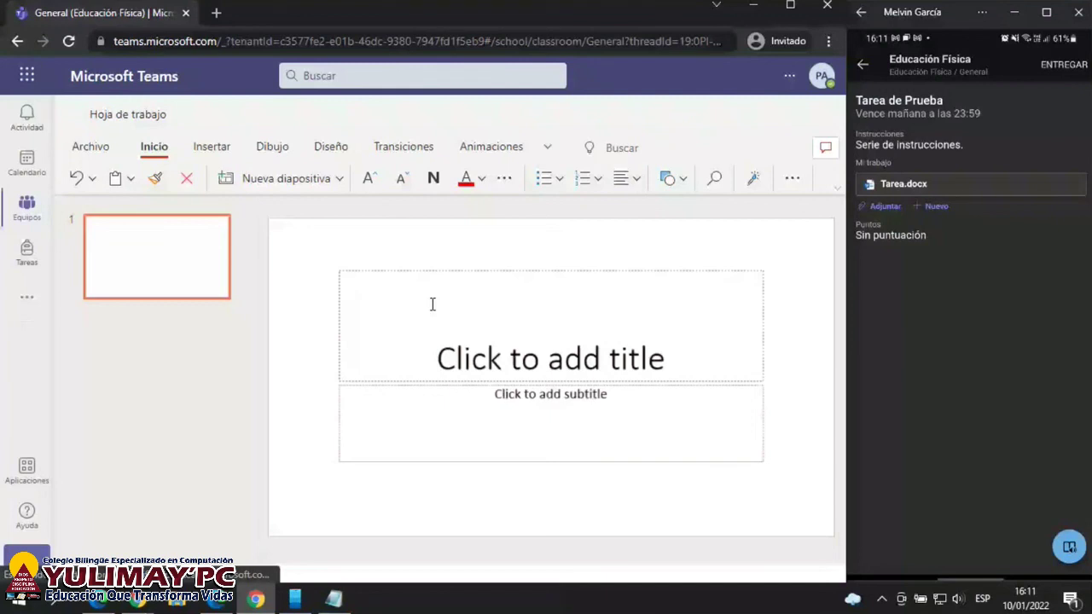
right_click(935, 307)
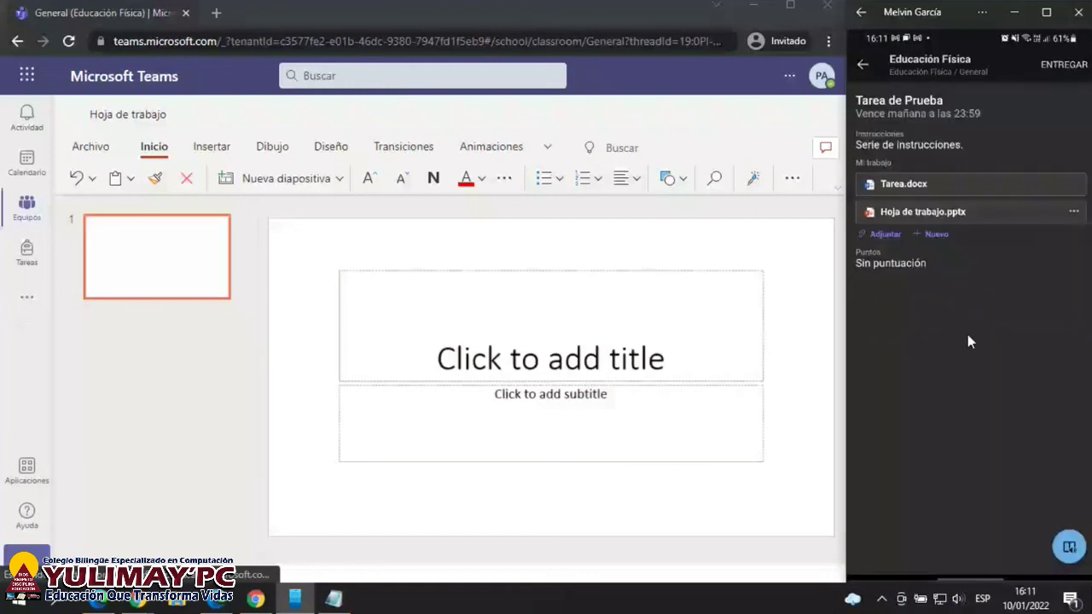
click(837, 196)
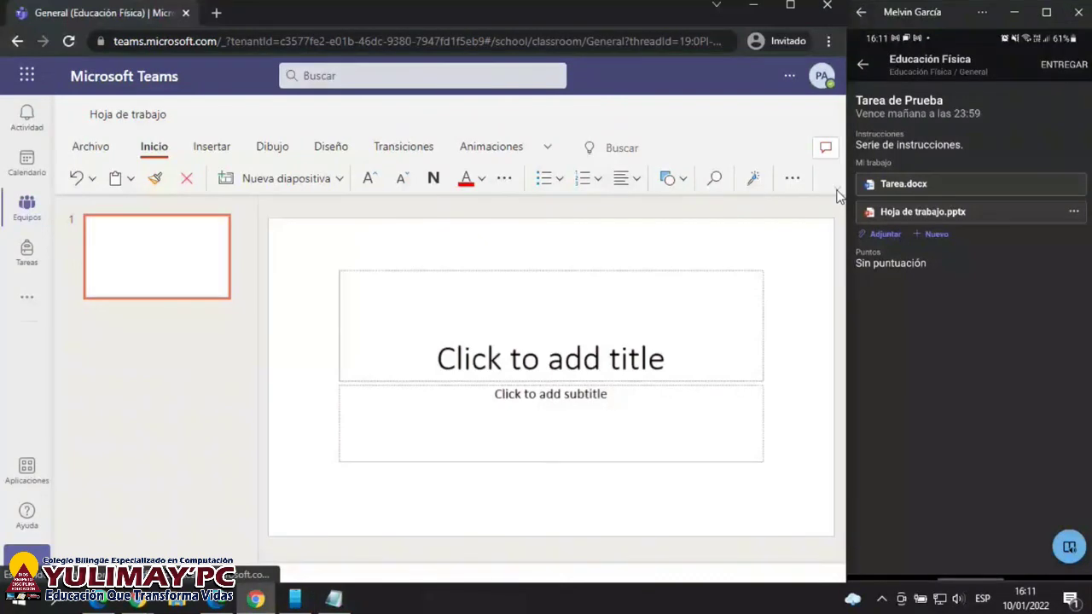
click(100, 319)
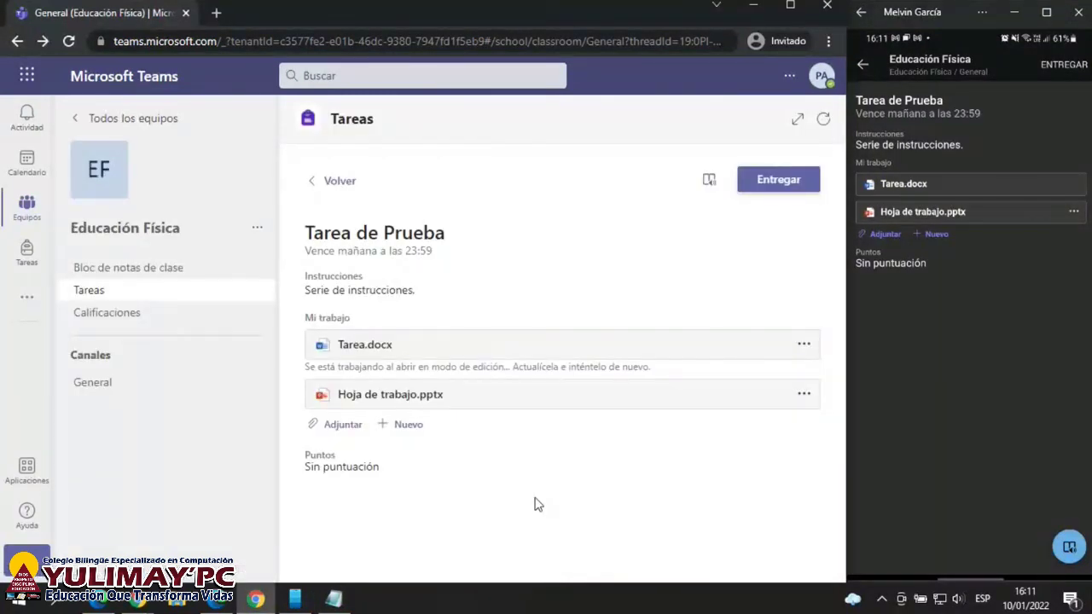
Submit Tarea de Prueba with both files from the phone and leave the assignment on both devices
click(1057, 70)
click(1068, 70)
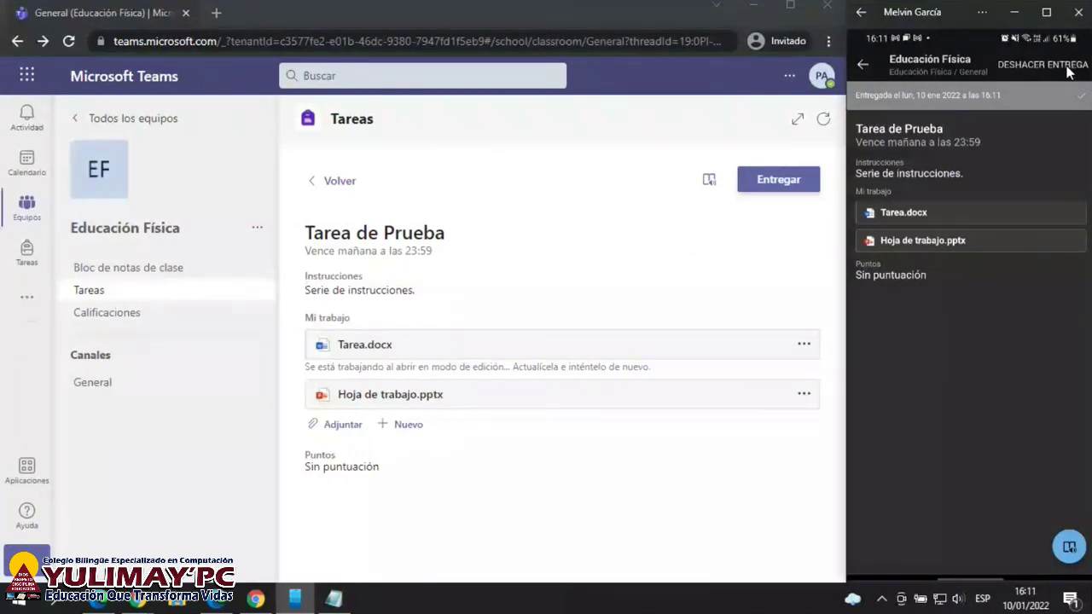
click(404, 298)
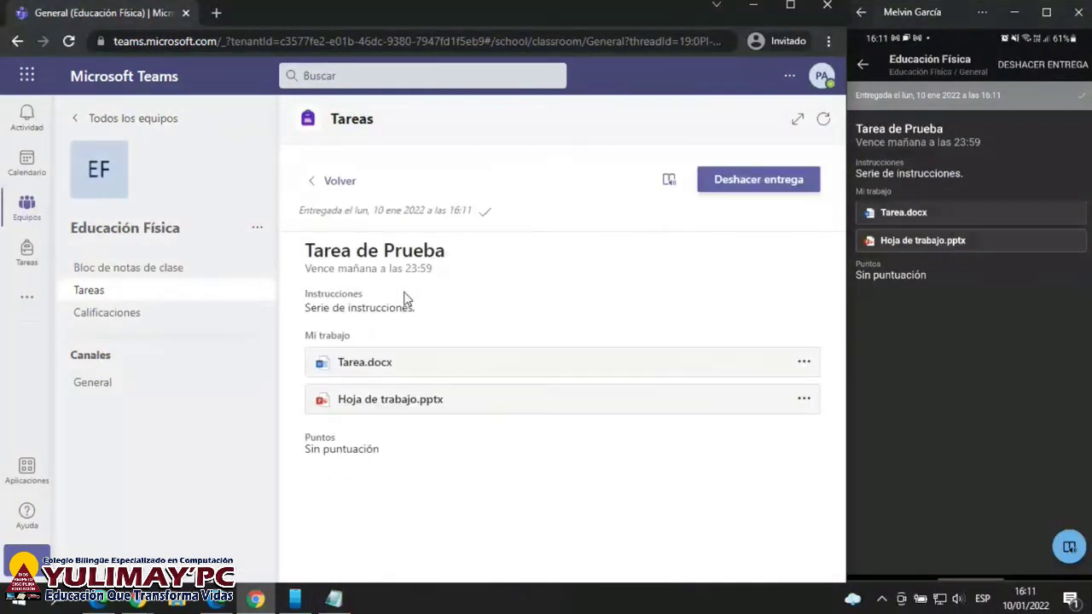
click(314, 184)
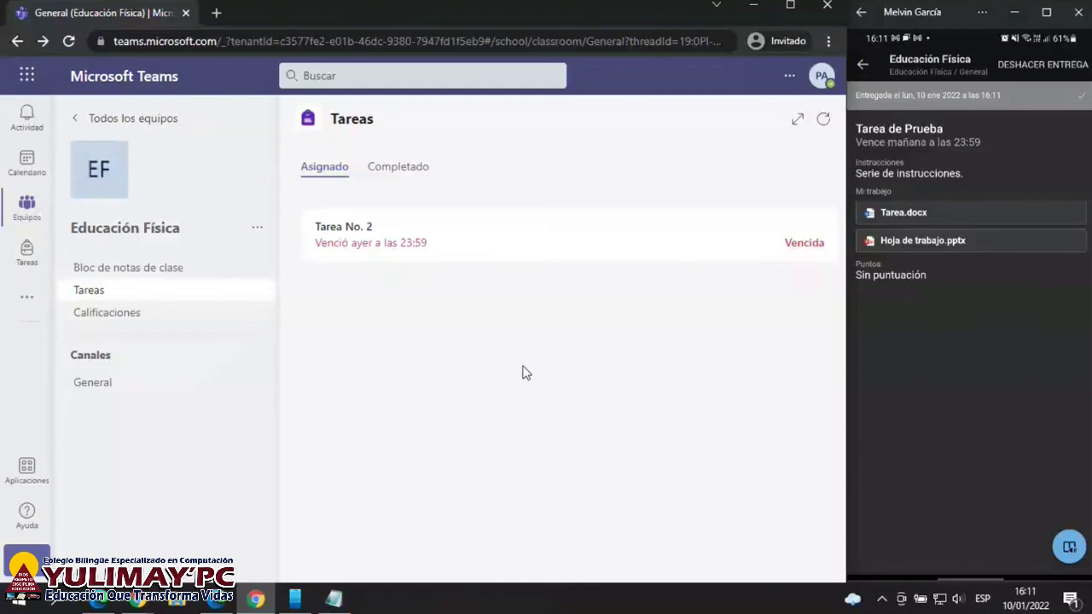
click(865, 78)
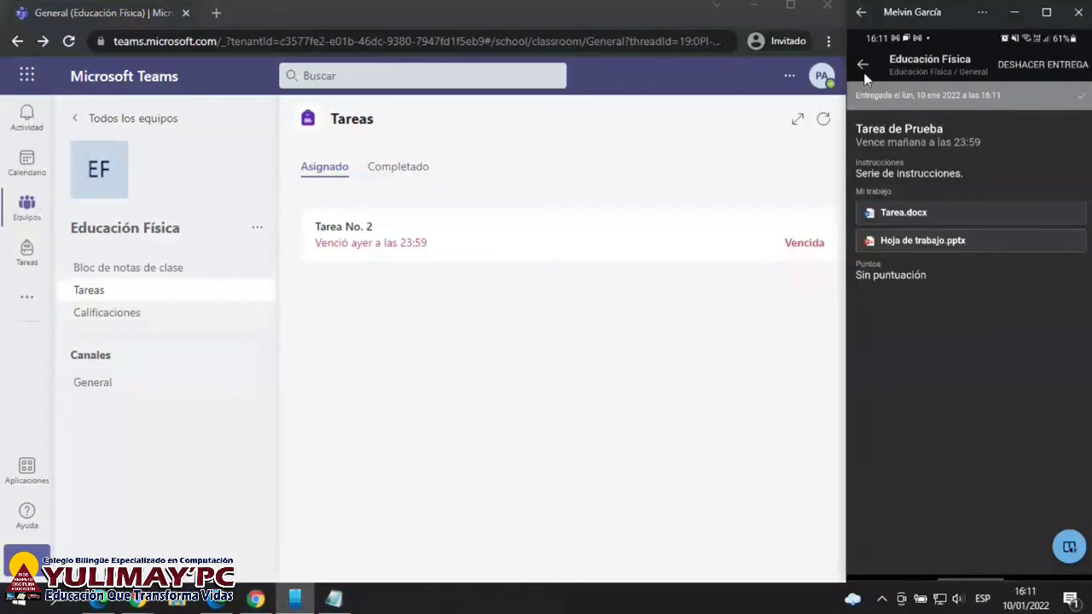
click(864, 70)
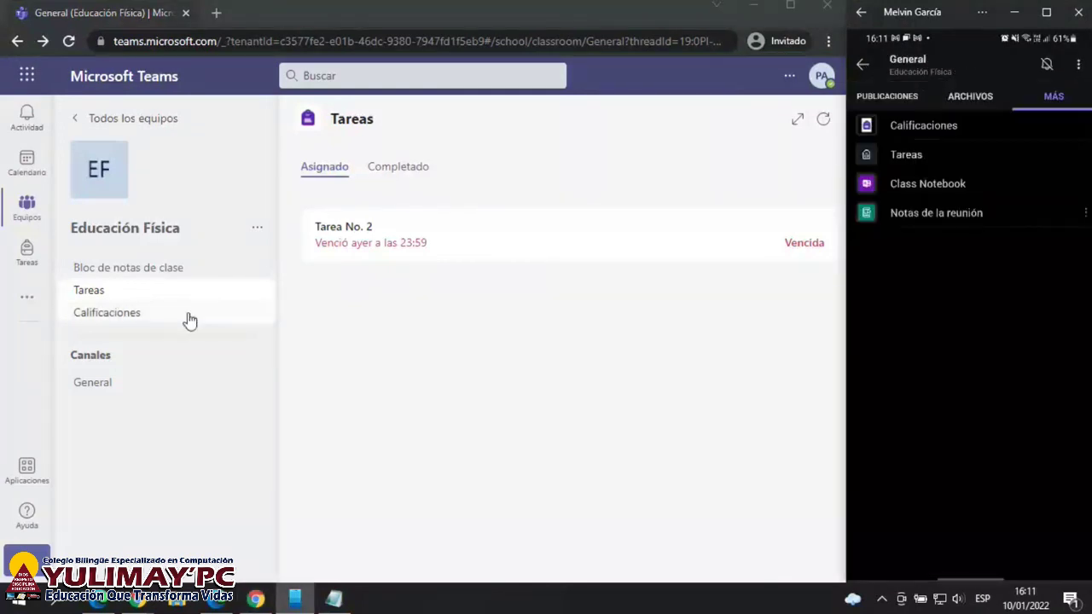
Examine the student's assignments, submission status and points under Calificaciones in the browser and on the phone
click(112, 321)
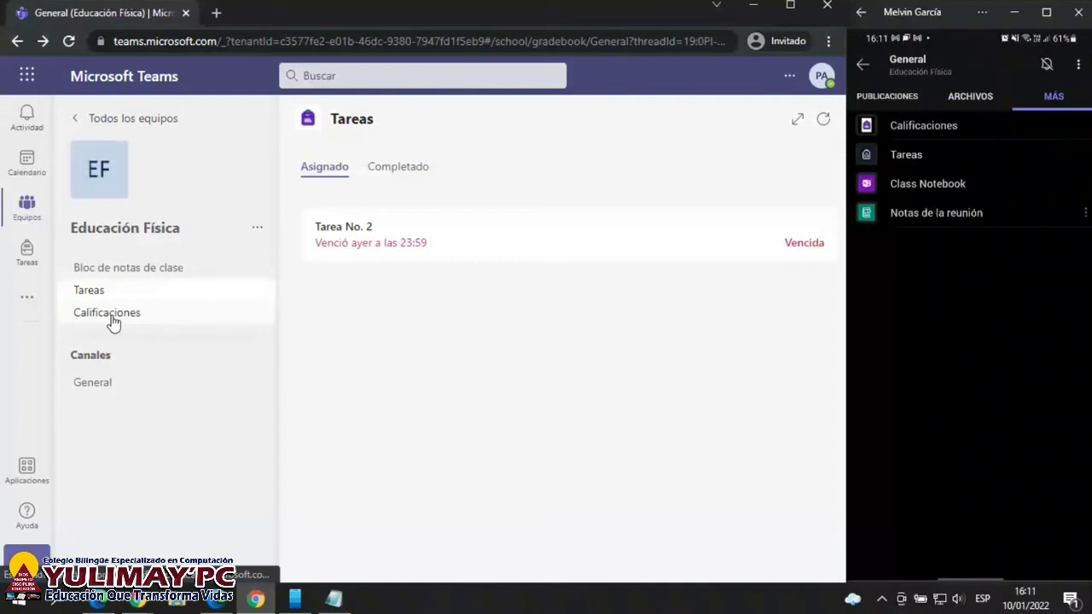
click(921, 126)
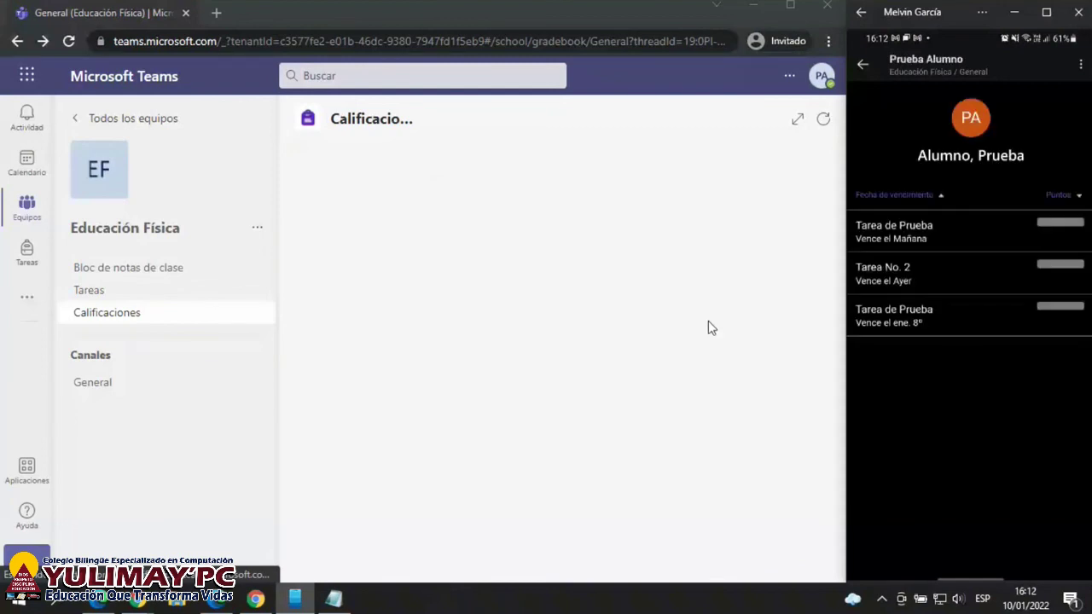
scroll(982, 356, down, 1)
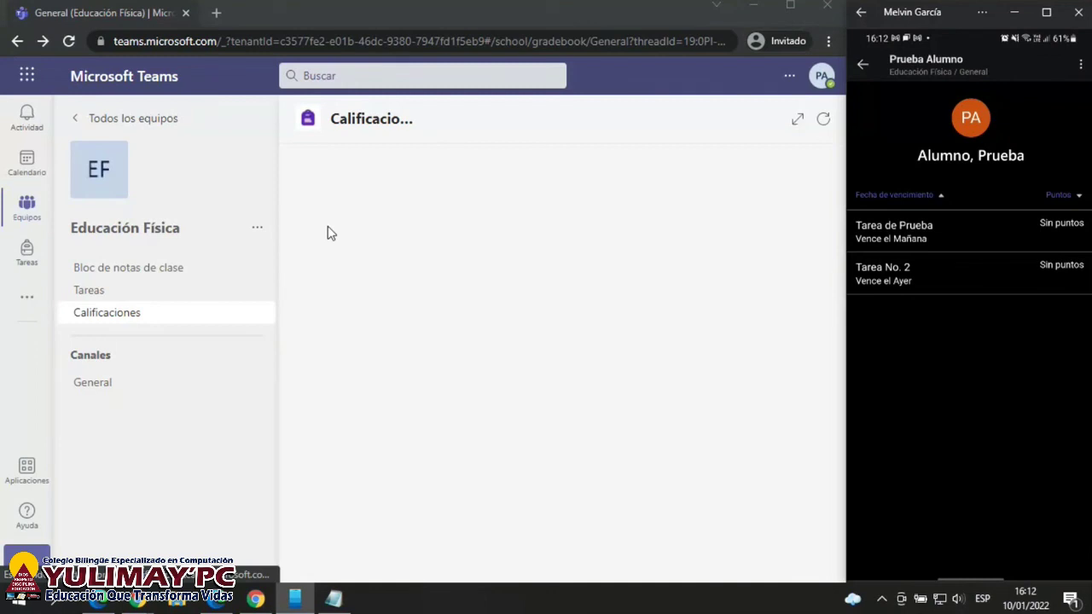
click(604, 326)
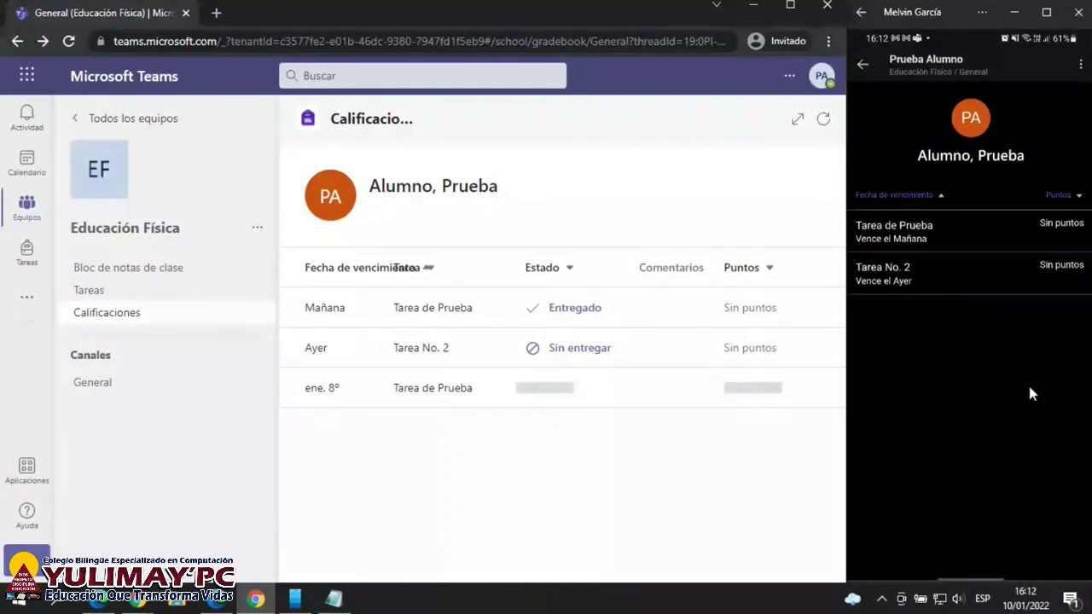
click(867, 76)
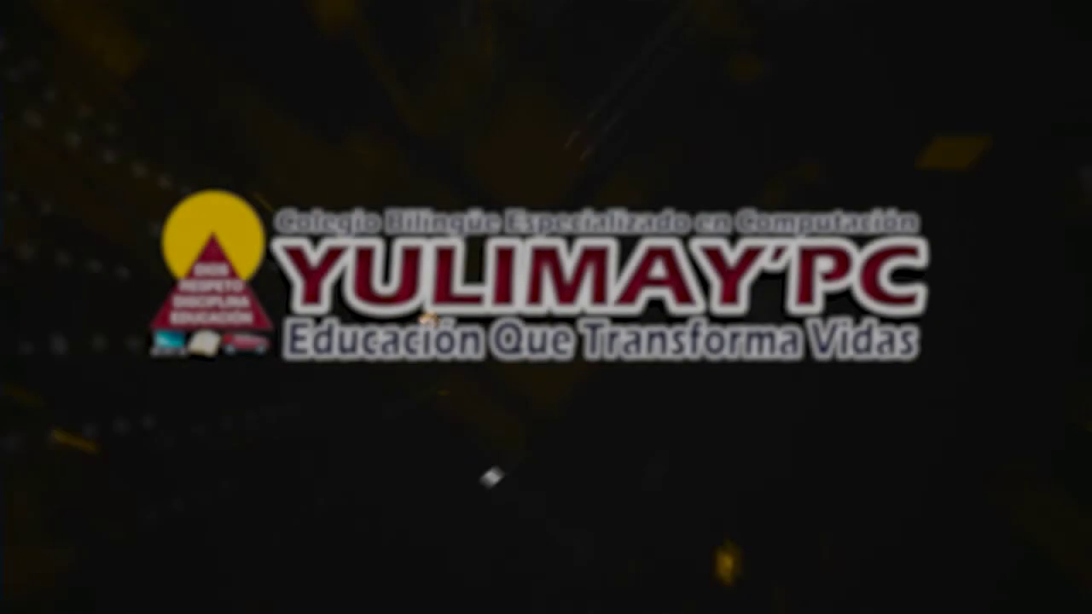